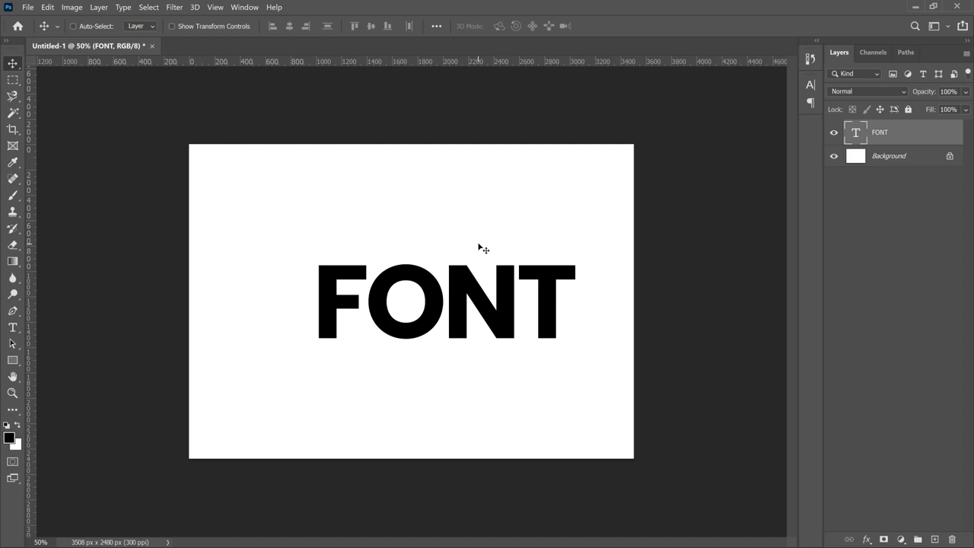
Select the FONT text for editing and browse the installed fonts listed above Poppins
double_click(475, 305)
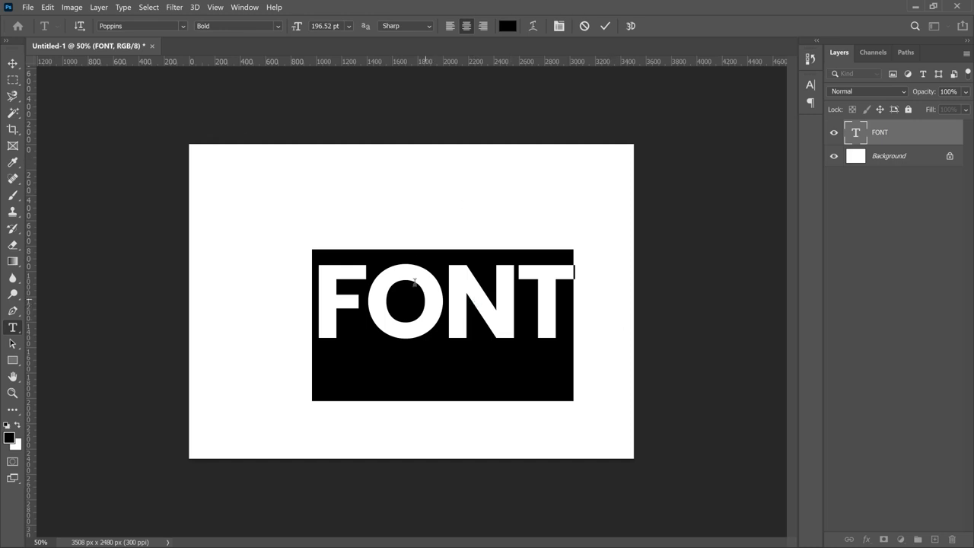
click(185, 27)
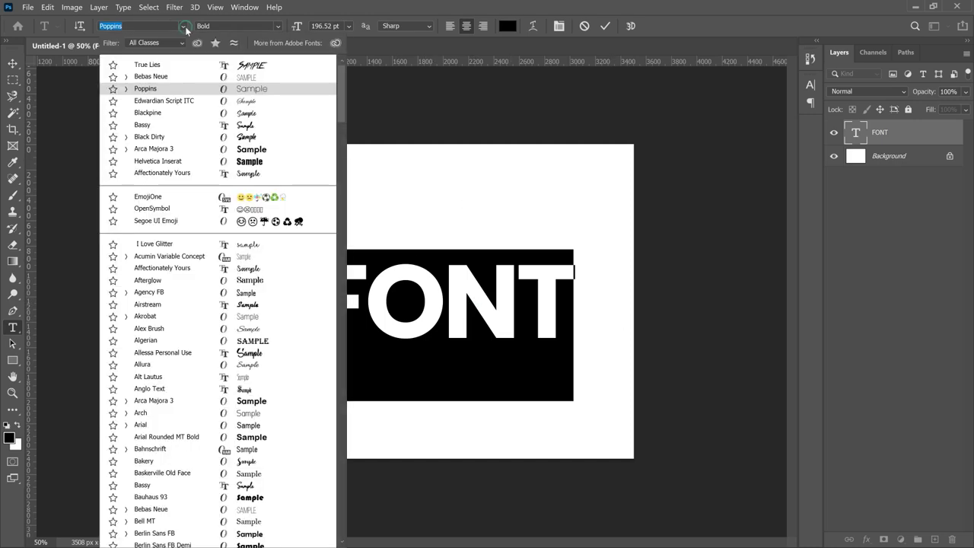
key(Up)
key(Up)
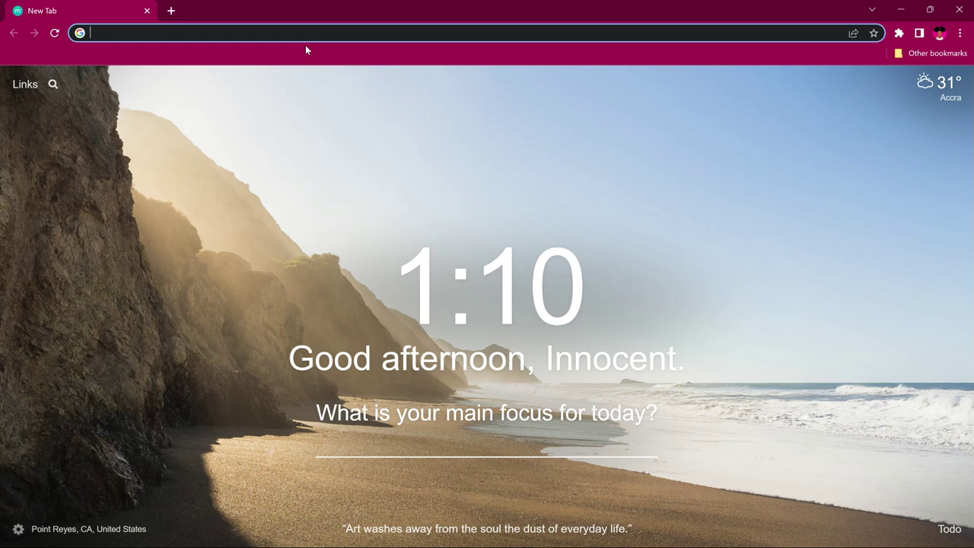
Switch to the web browser and search for "poppins font download"
text(o)
key(BackSpace)
key(BackSpace)
text(p)
key(BackSpace)
key(BackSpace)
text(poppins )
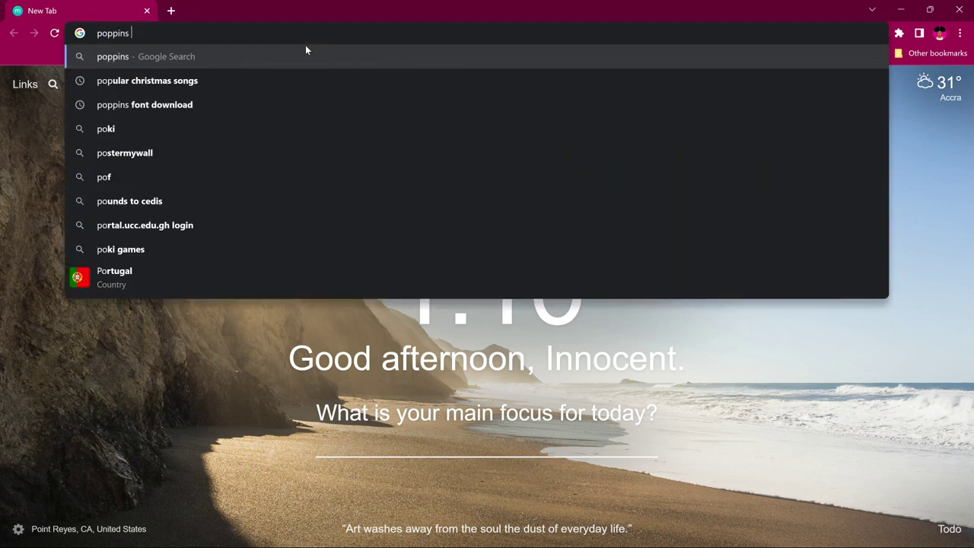
text(font download)
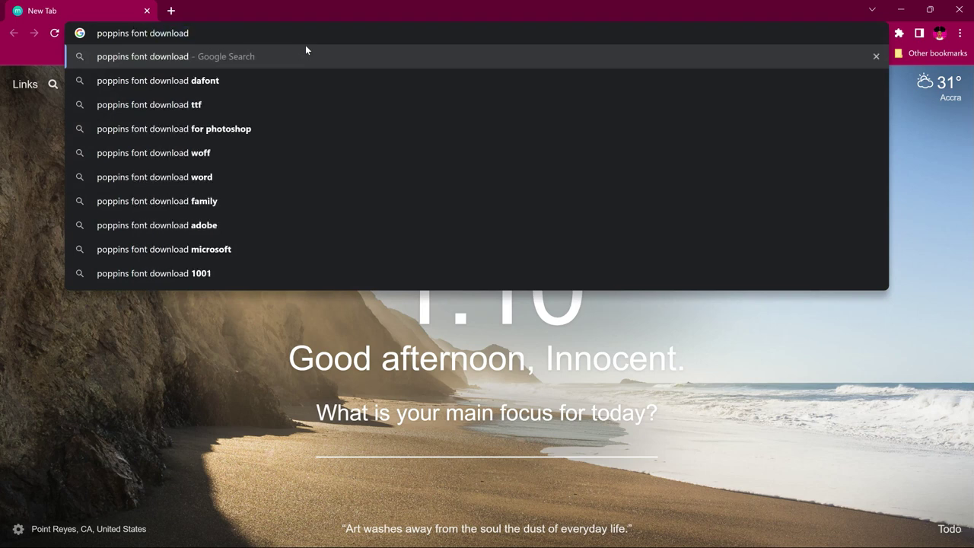
key(Return)
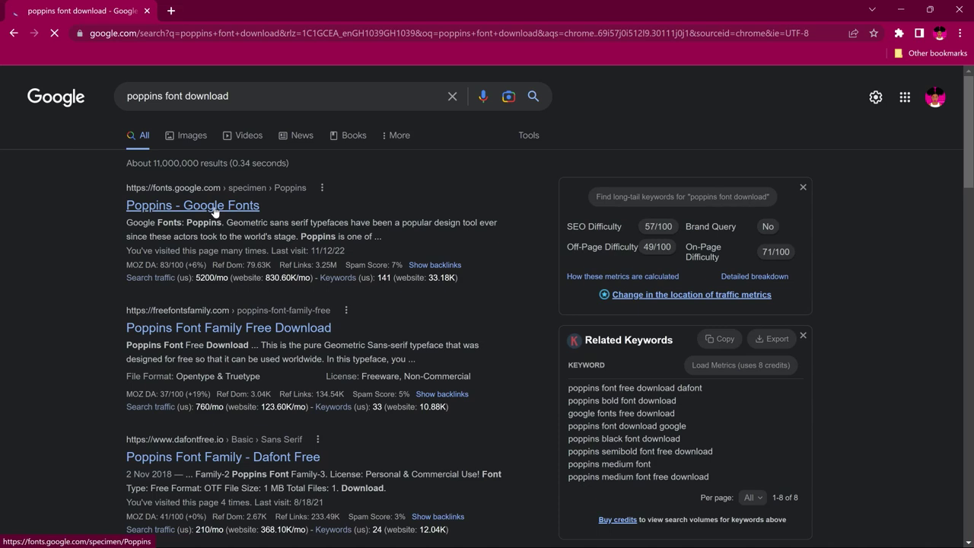
Look through the search results and open the Poppins page on Google Fonts
scroll(204, 324, down, 2)
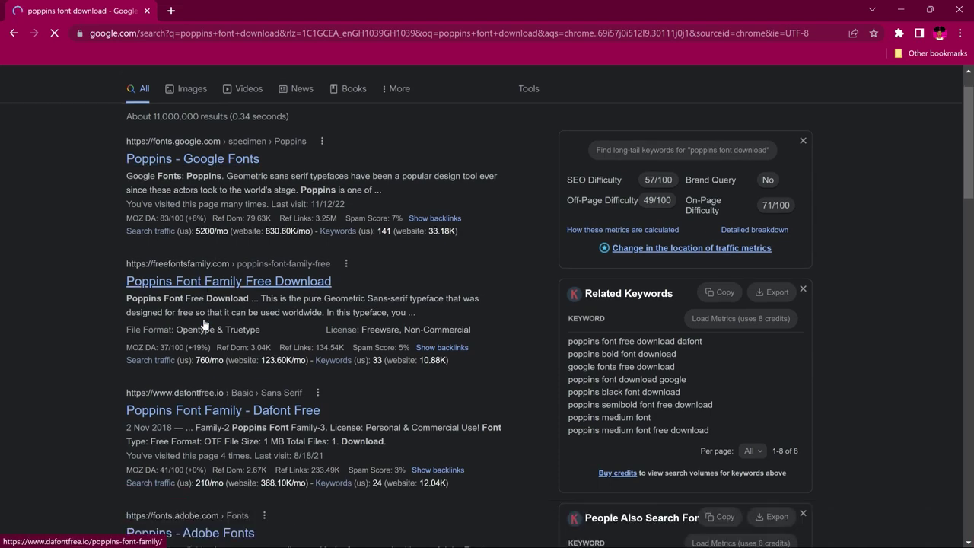
scroll(203, 324, down, 2)
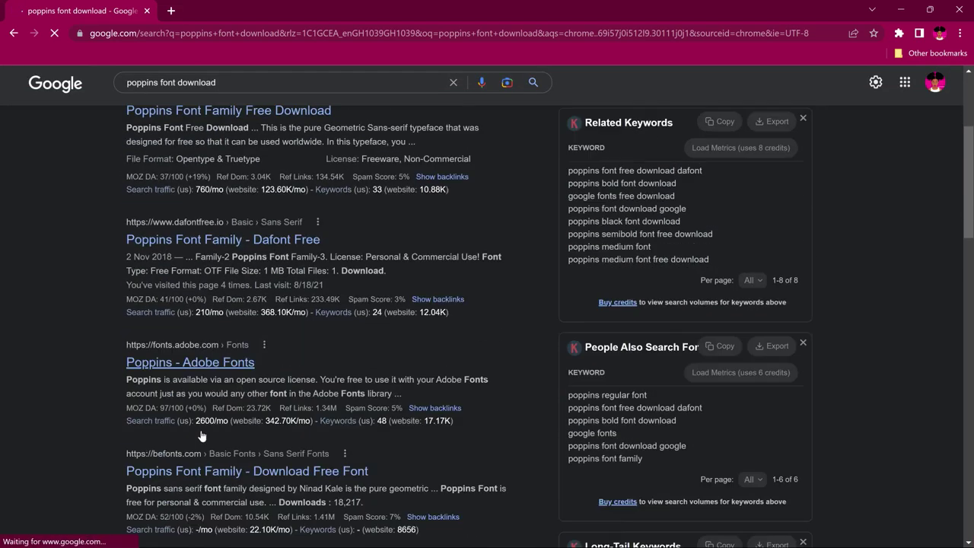
scroll(202, 436, down, 2)
scroll(229, 422, down, 1)
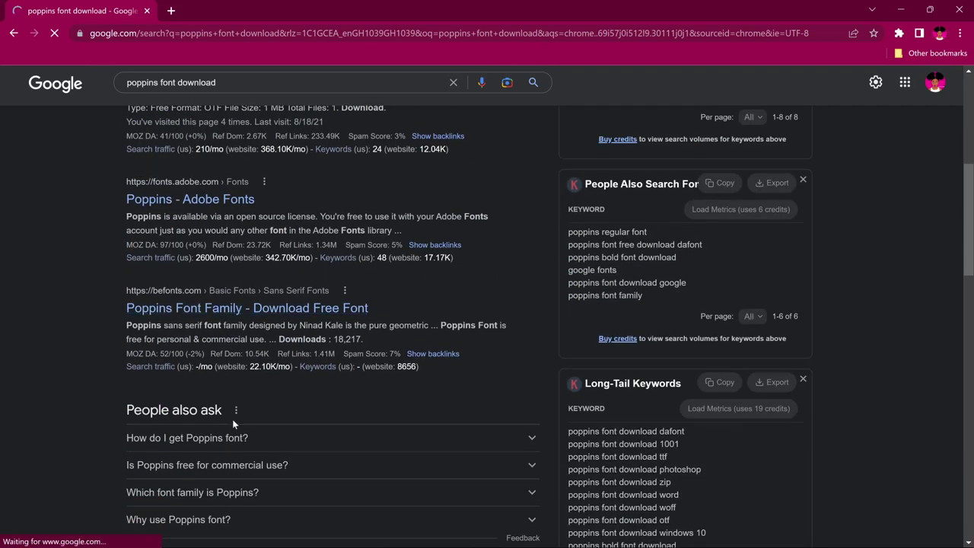
scroll(270, 412, up, 5)
click(207, 205)
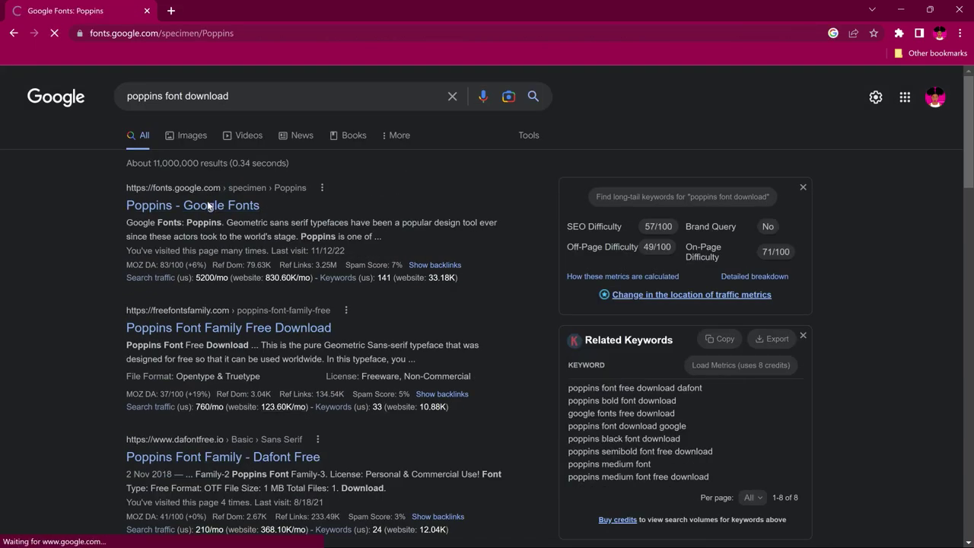
Examine the Poppins specimen page, including its sample texts and the previews of its available styles
scroll(682, 312, down, 1)
scroll(487, 304, down, 6)
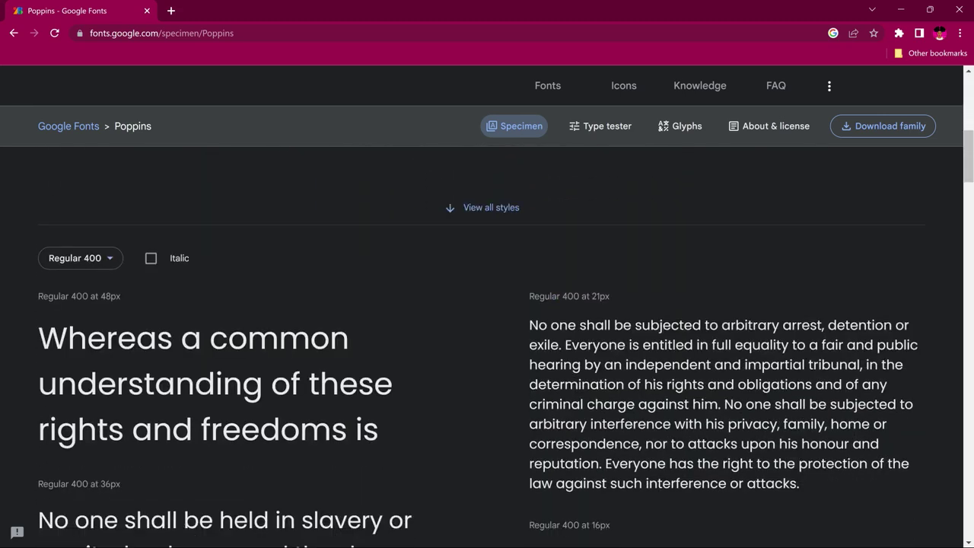
scroll(481, 361, down, 2)
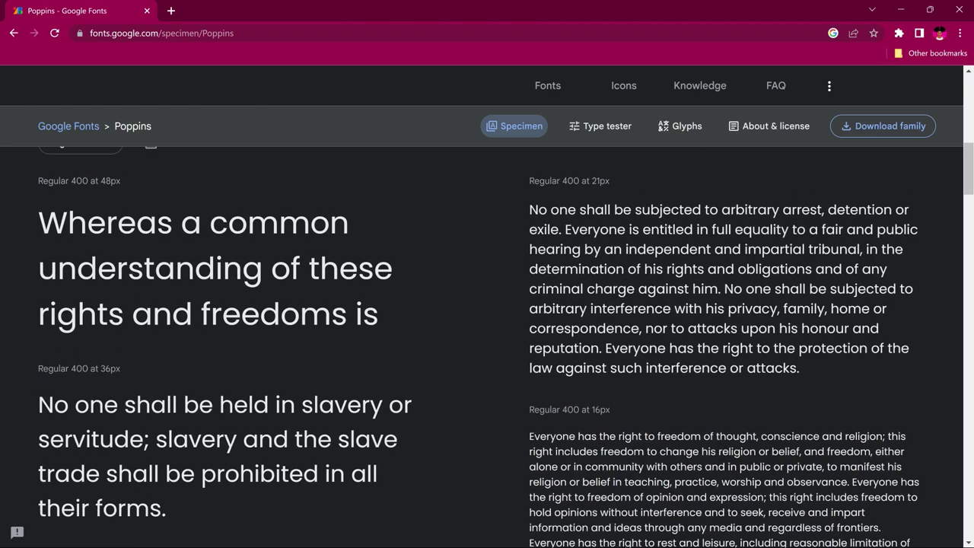
scroll(549, 290, up, 1)
scroll(487, 347, down, 7)
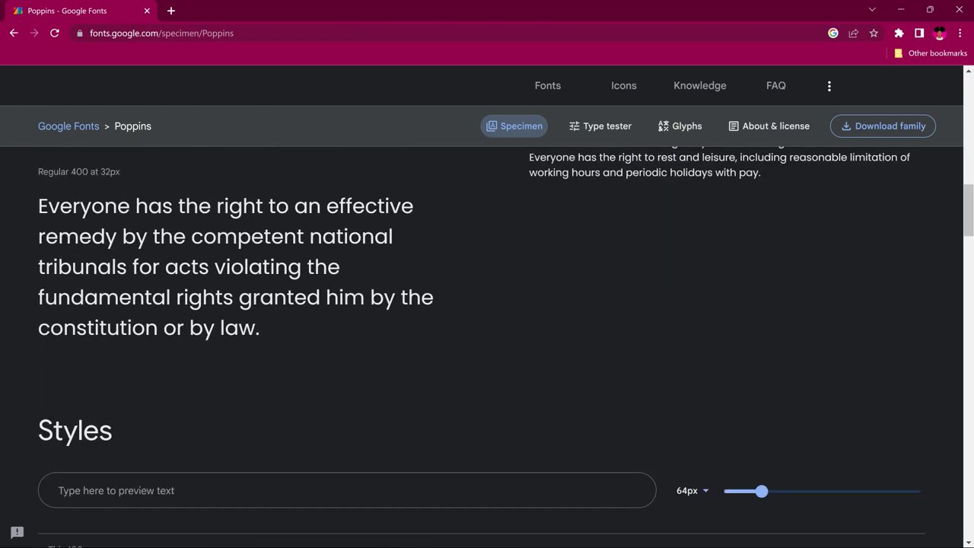
scroll(551, 349, down, 3)
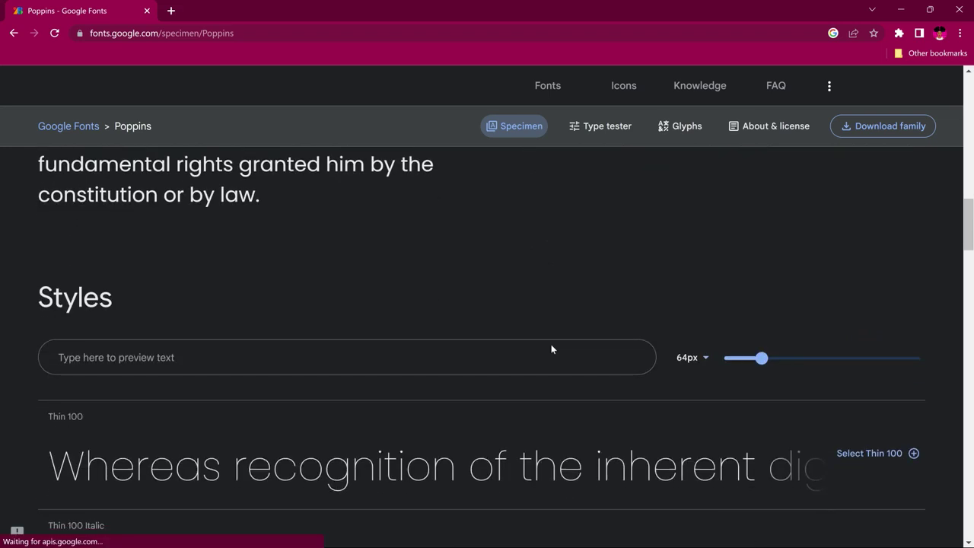
scroll(659, 376, down, 2)
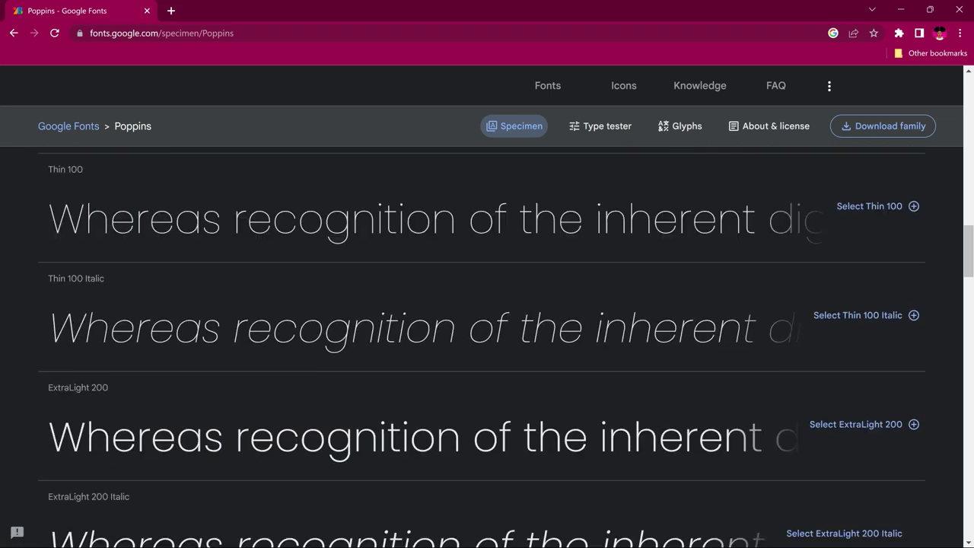
scroll(773, 388, down, 1)
scroll(773, 388, up, 7)
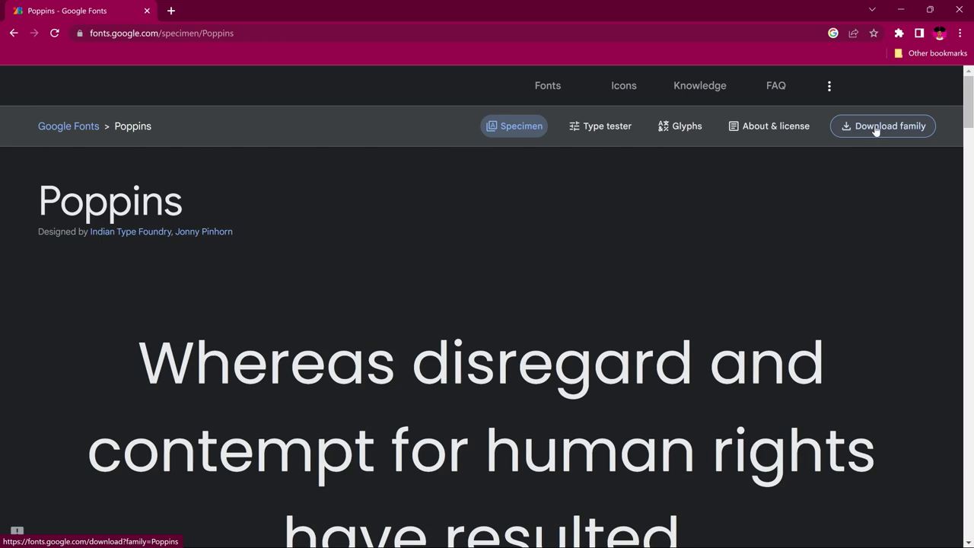
scroll(716, 411, down, 15)
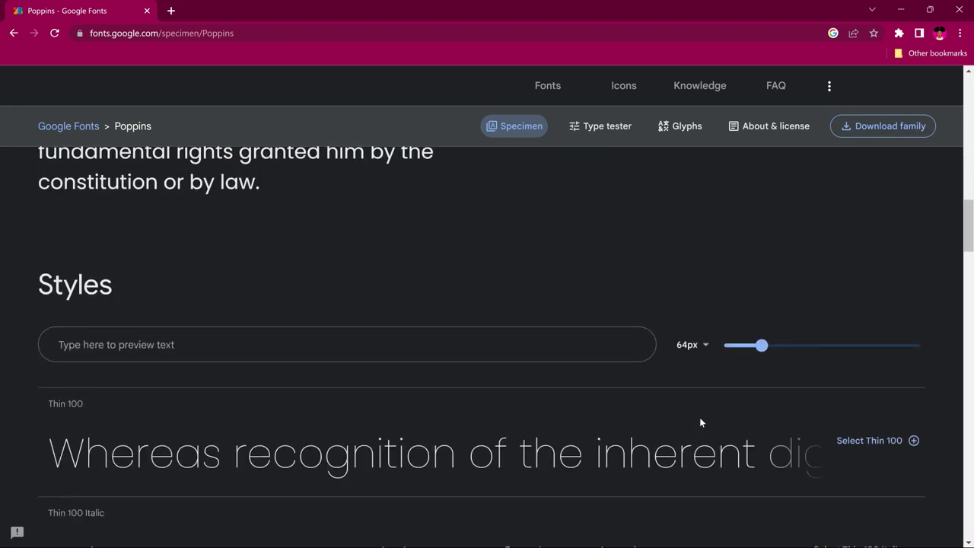
scroll(701, 422, down, 4)
scroll(701, 422, up, 2)
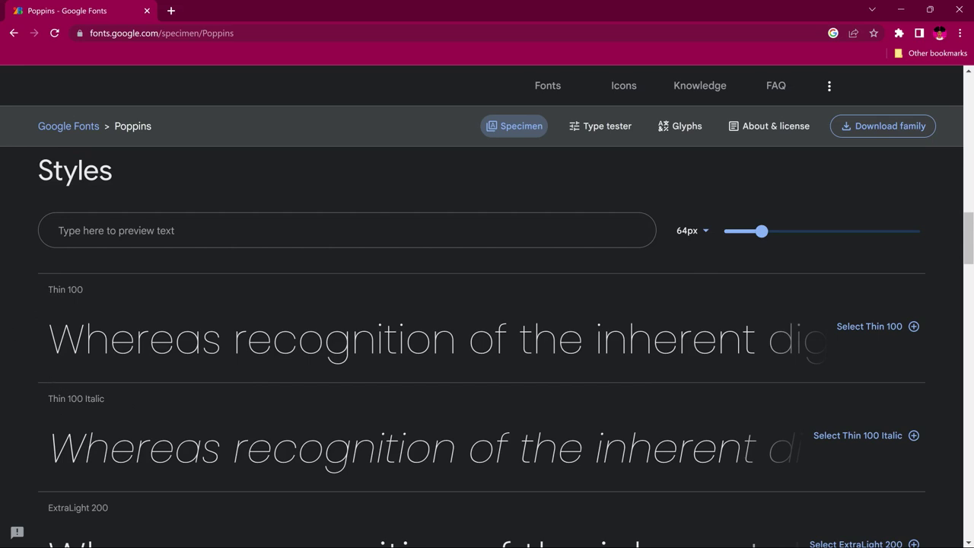
Download the complete Poppins family and open the downloaded Poppins.zip archive
click(891, 127)
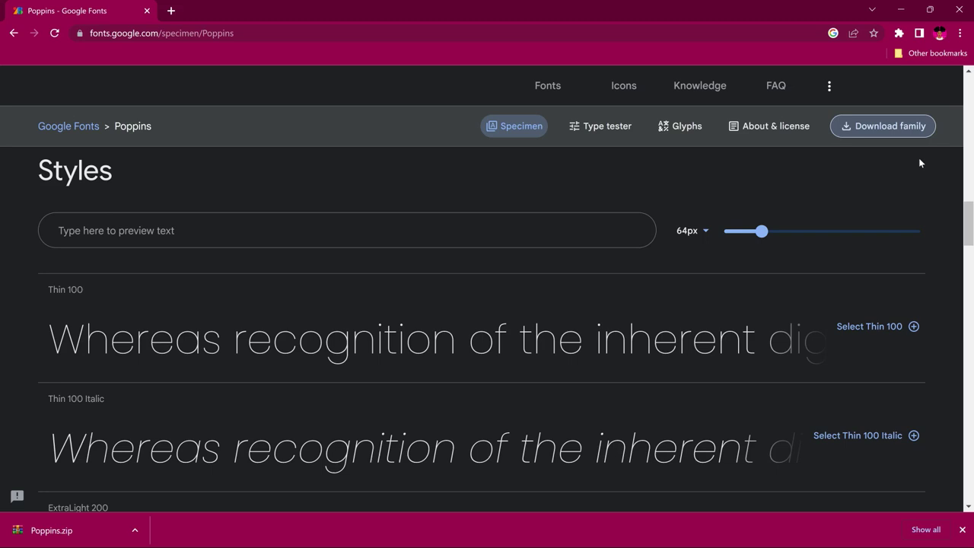
click(94, 541)
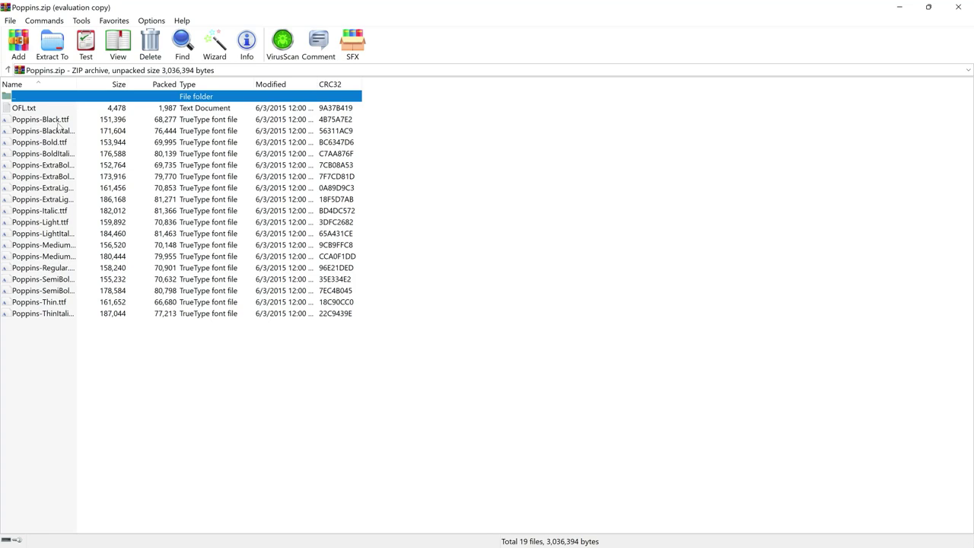
Try to install Poppins-Medium.ttf from the archive, declining to replace the existing copy of the font
click(58, 246)
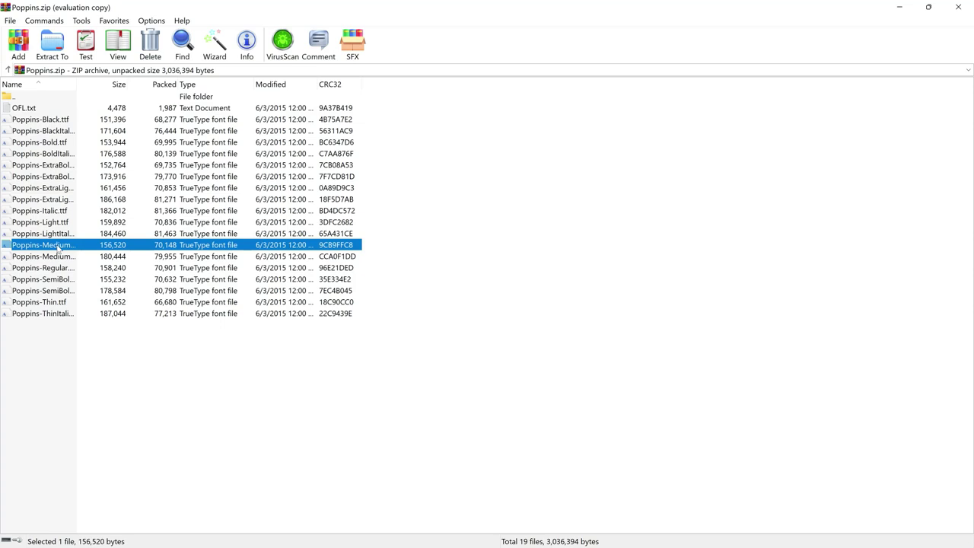
double_click(125, 245)
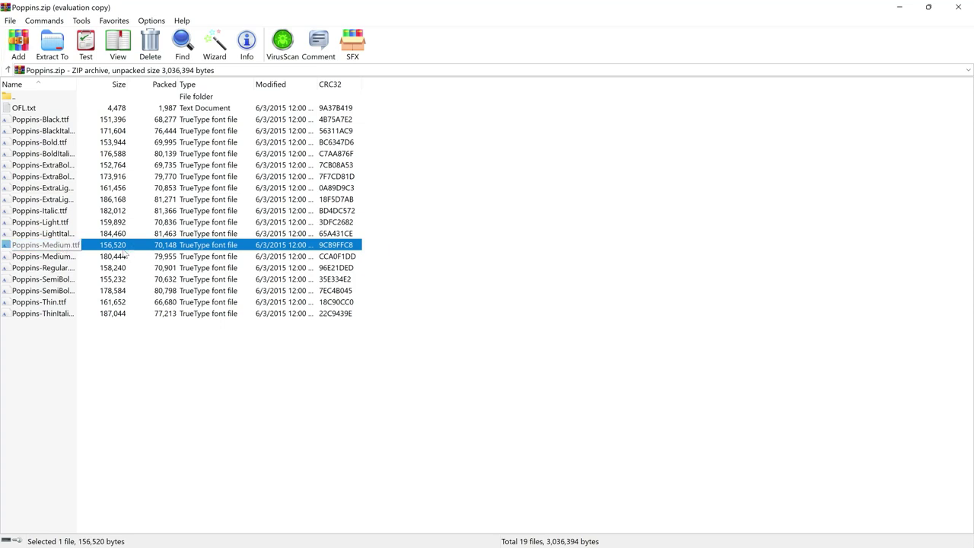
drag(220, 110, 221, 60)
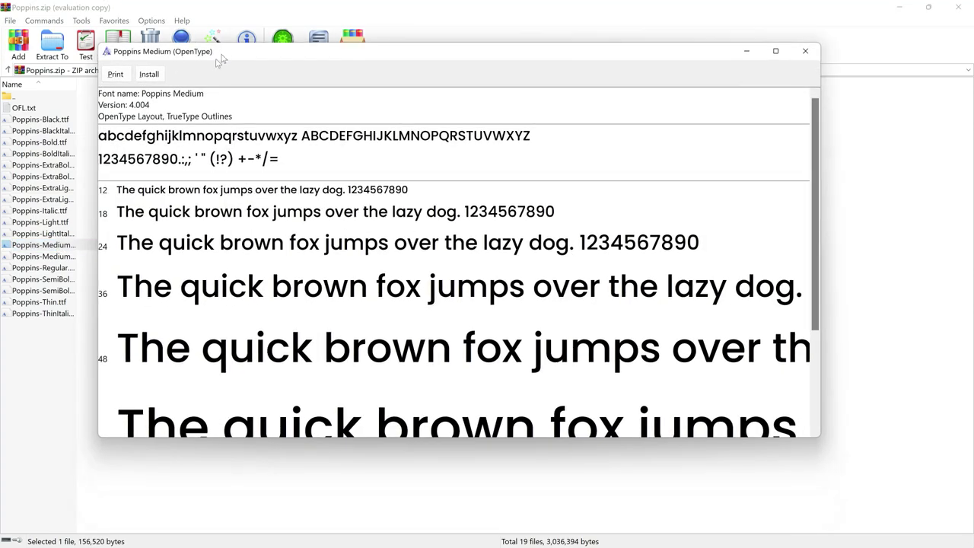
click(149, 75)
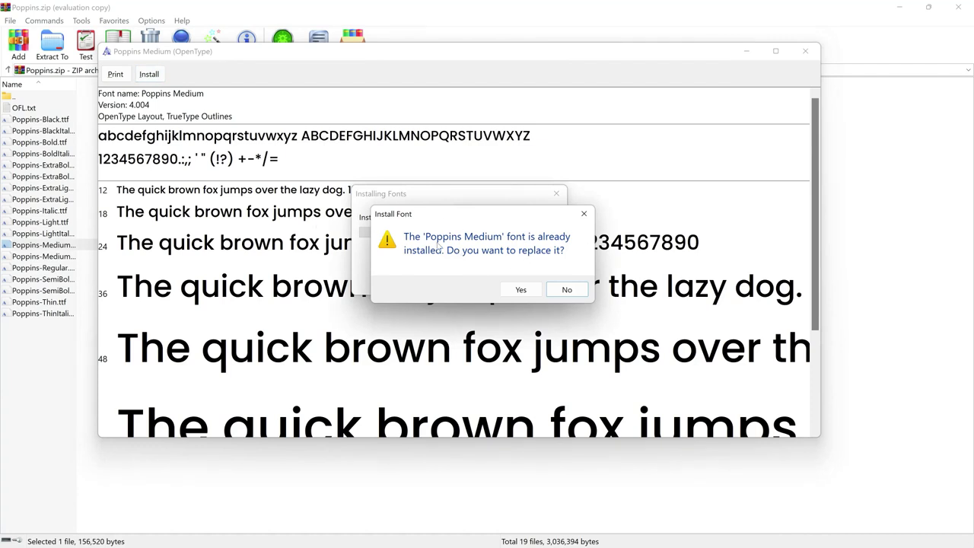
click(577, 293)
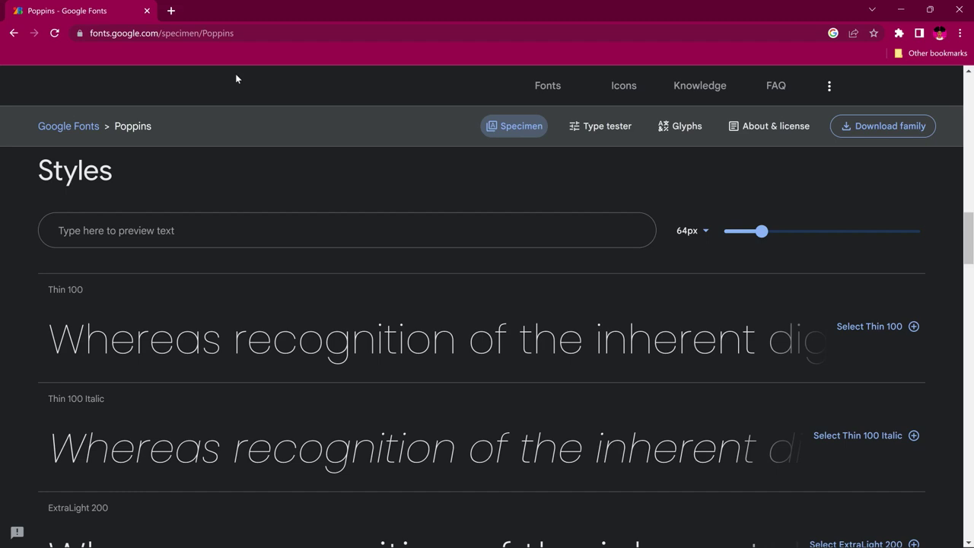
Search the web for "calligraphy font download" in the browser
click(232, 36)
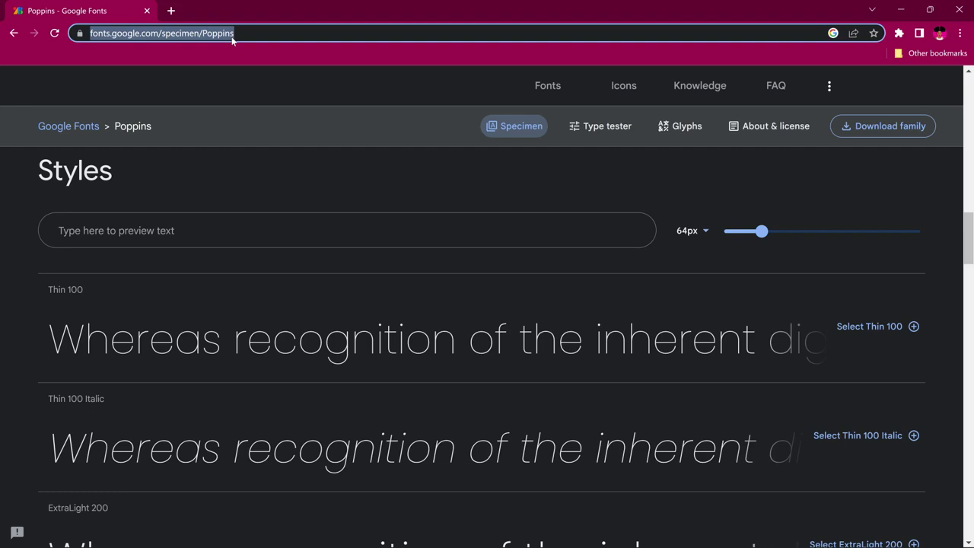
text(calli)
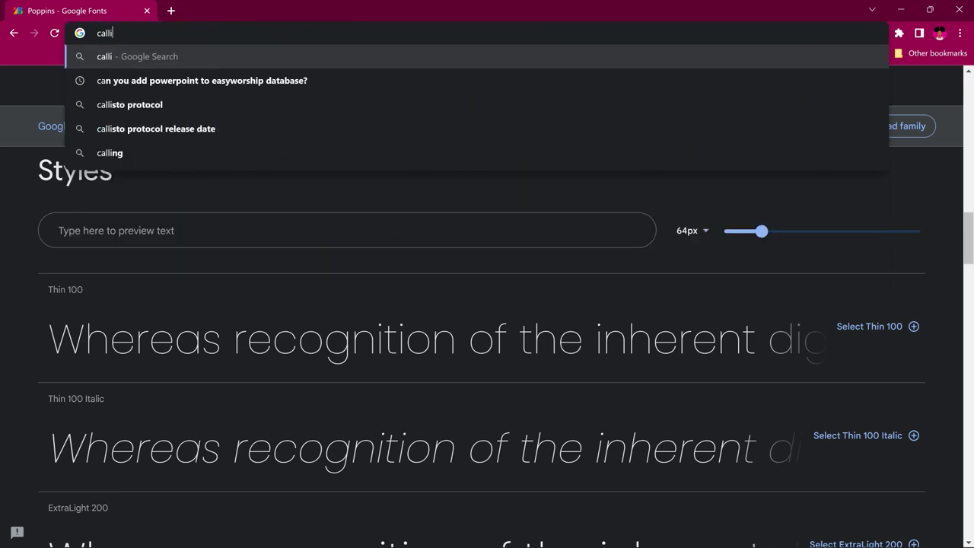
text(graphy)
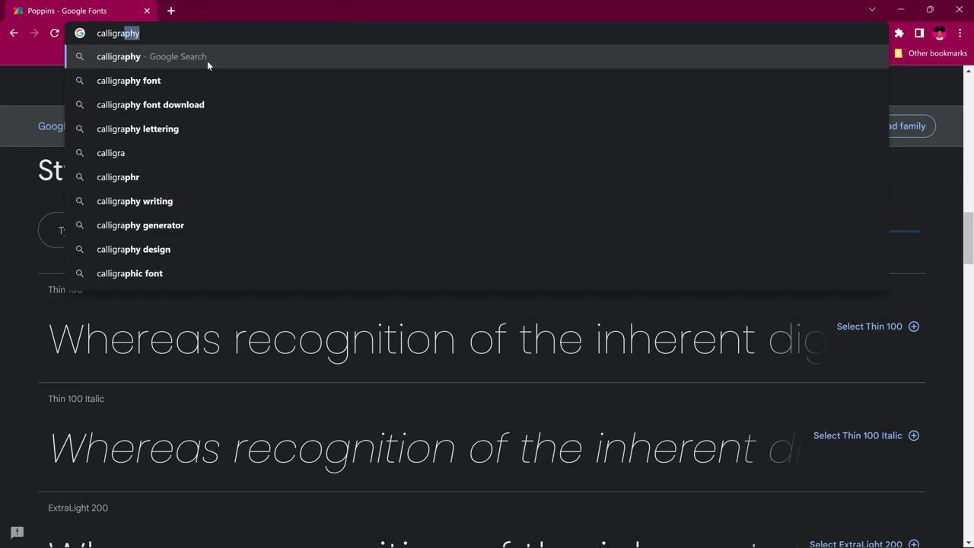
click(182, 105)
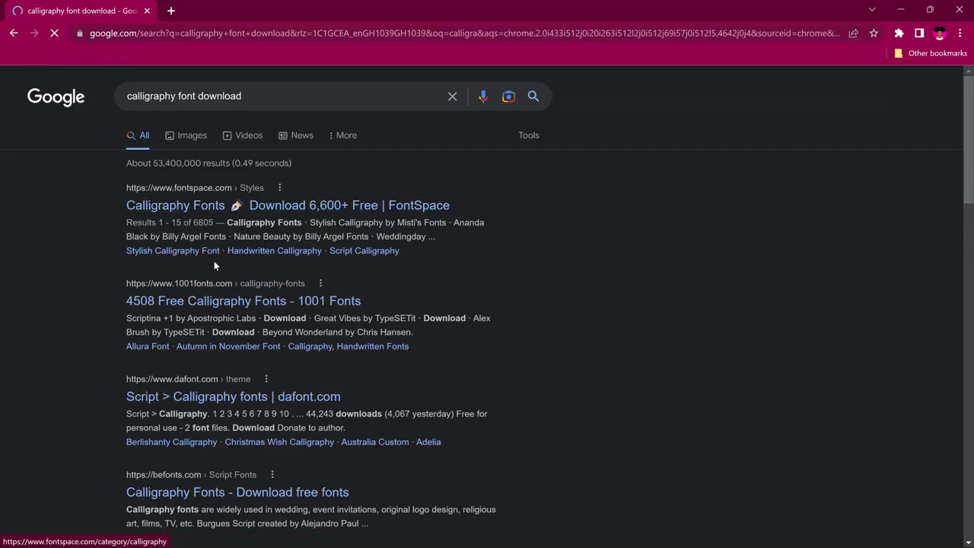
Open the 1001 Fonts calligraphy result and download the Benegraphic font from page 4 of its list
scroll(216, 251, down, 2)
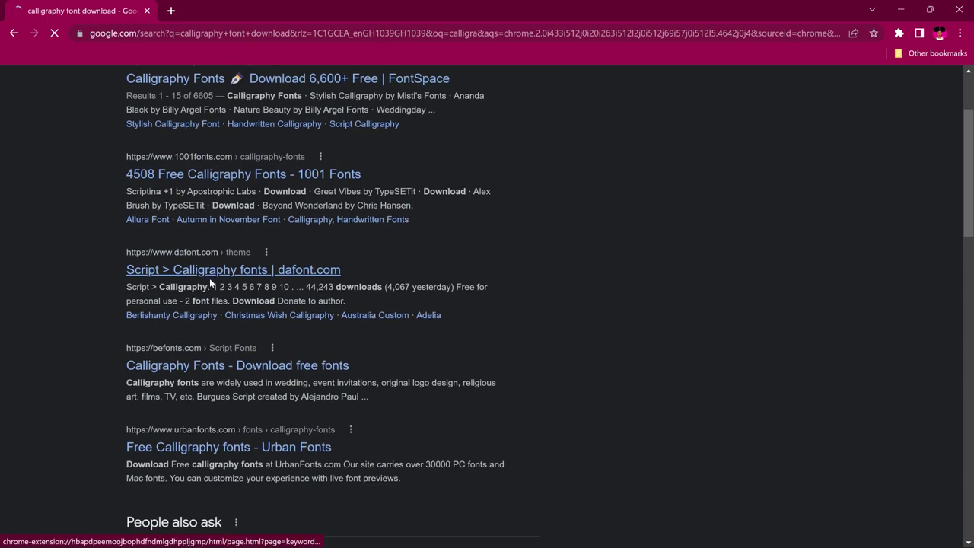
scroll(228, 297, up, 2)
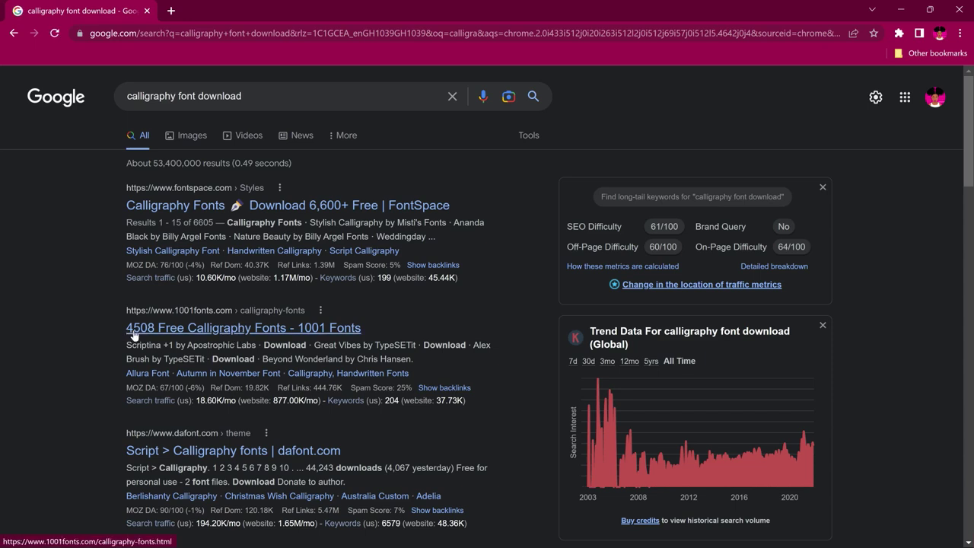
click(231, 328)
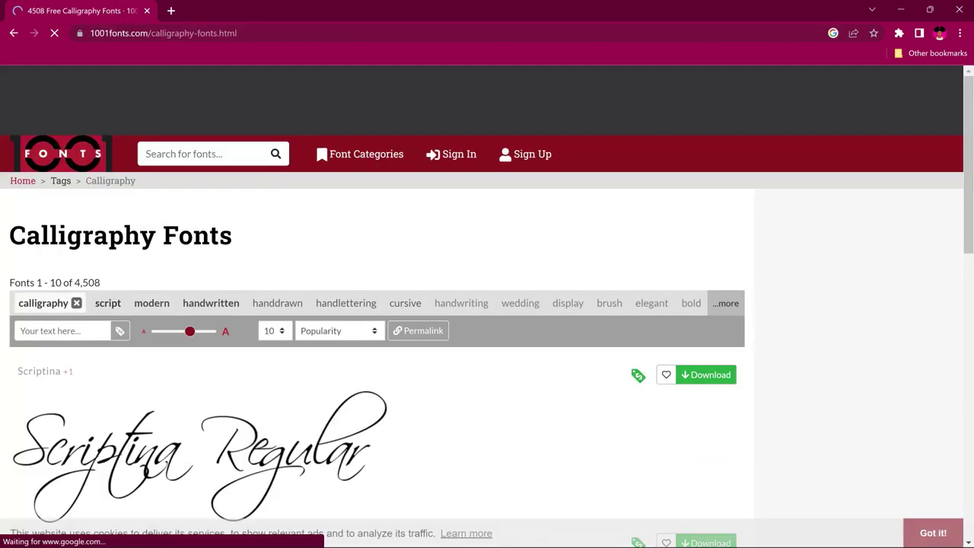
scroll(436, 376, down, 1)
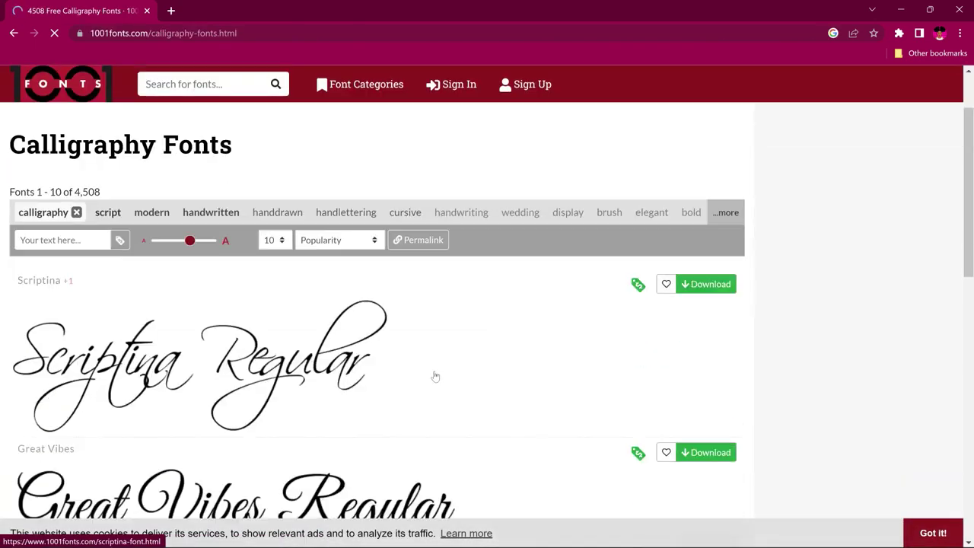
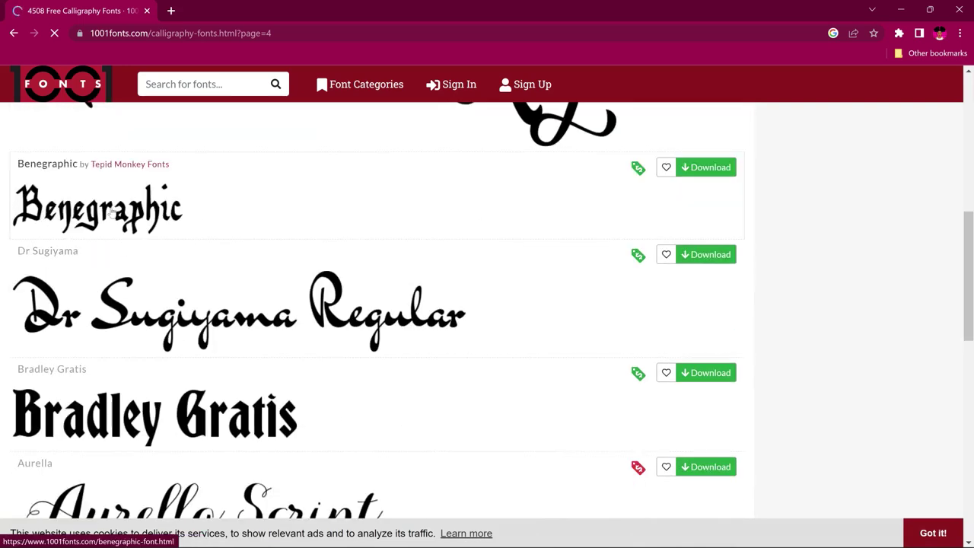
click(707, 167)
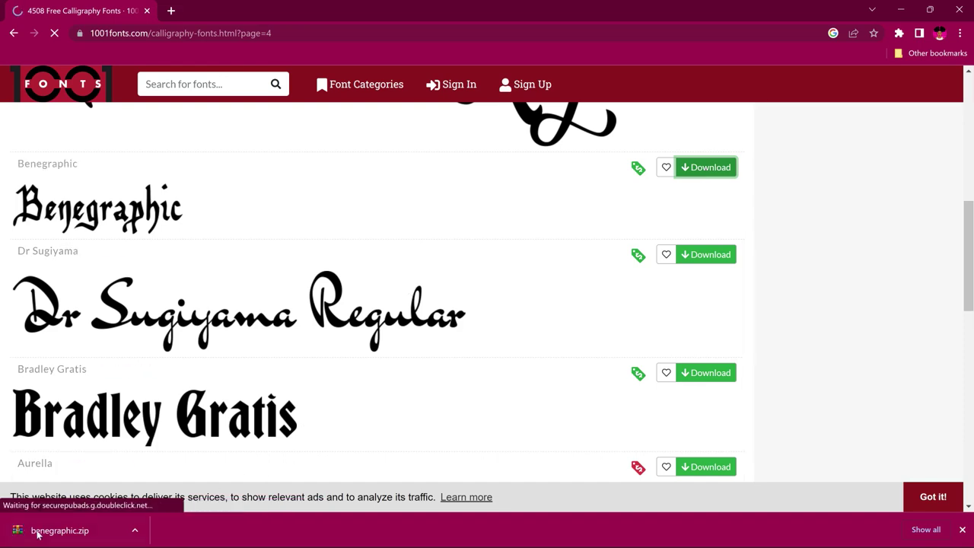
Open the downloaded benegraphic.zip archive and install its beneg___.ttf font file
click(52, 537)
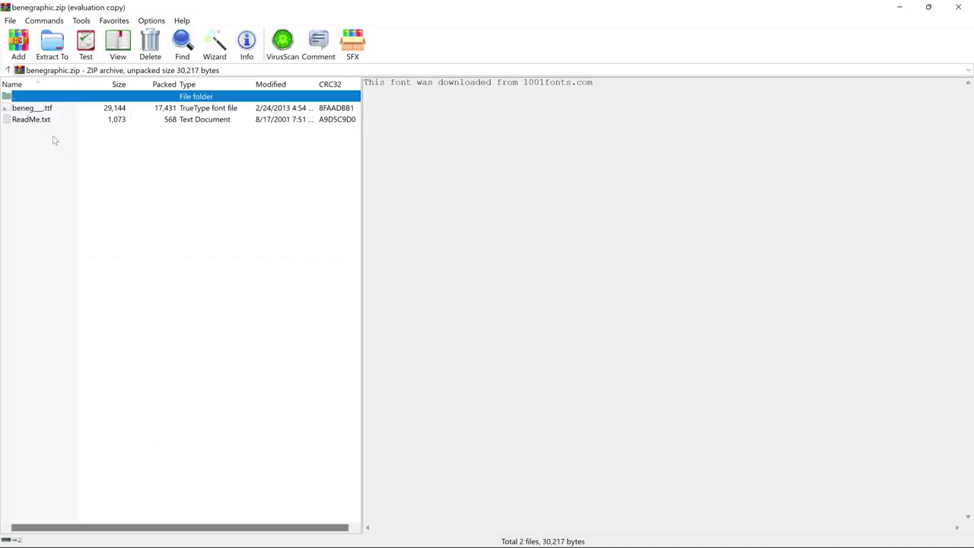
click(63, 116)
double_click(63, 114)
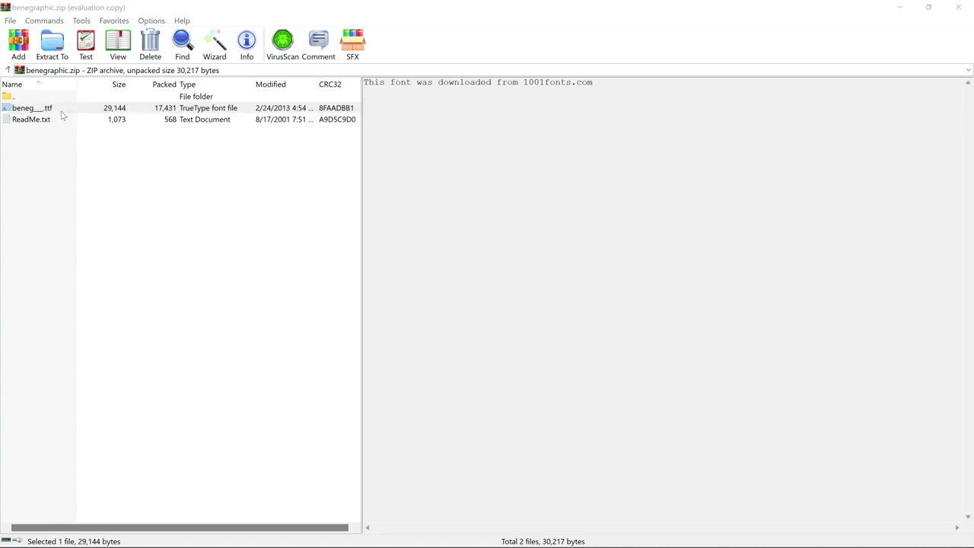
click(179, 156)
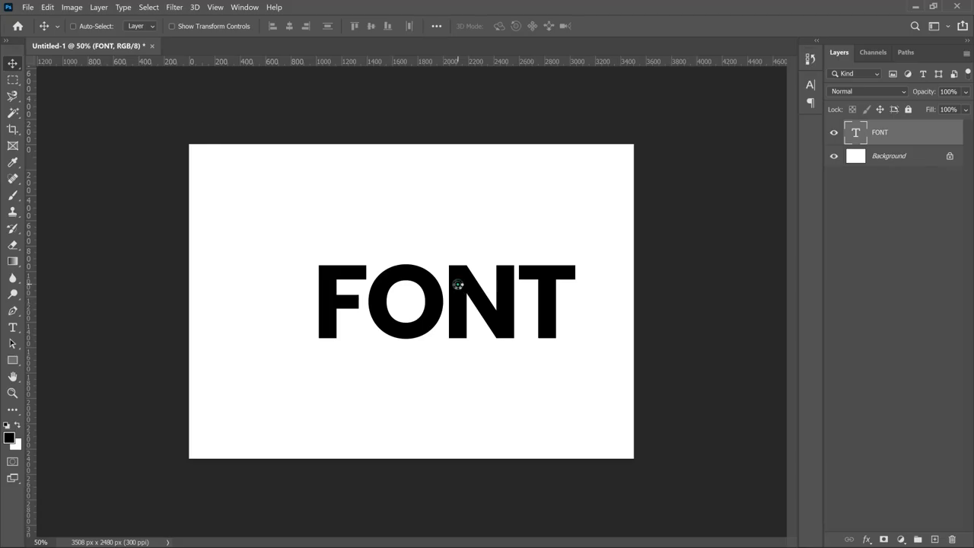
Switch to Photoshop and change the FONT text layer's typeface to Benegraphic Regular
double_click(459, 303)
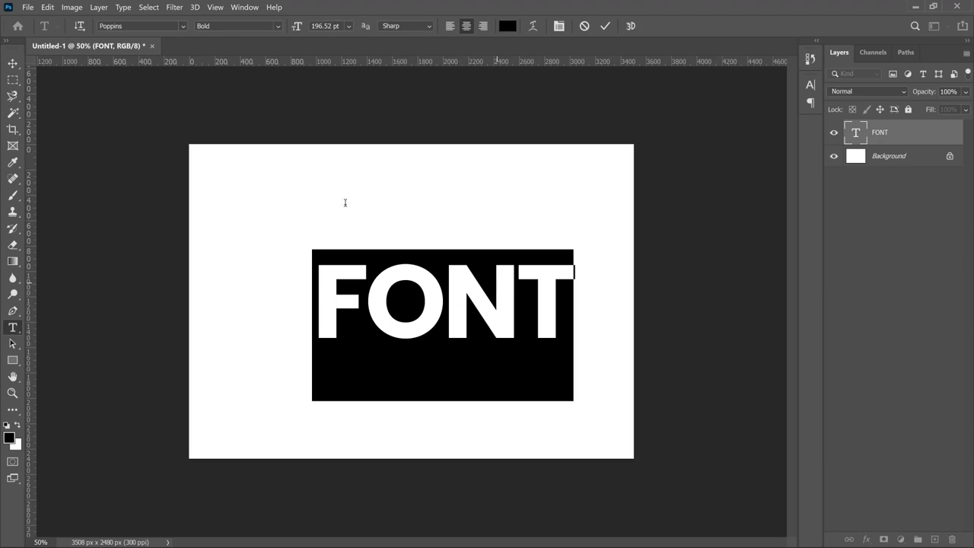
click(137, 27)
text(bene)
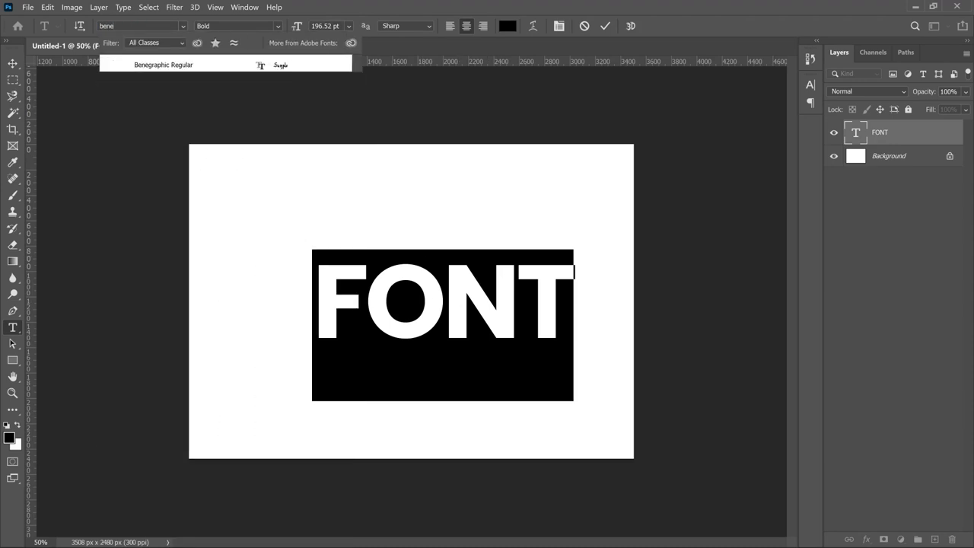
text(graphic)
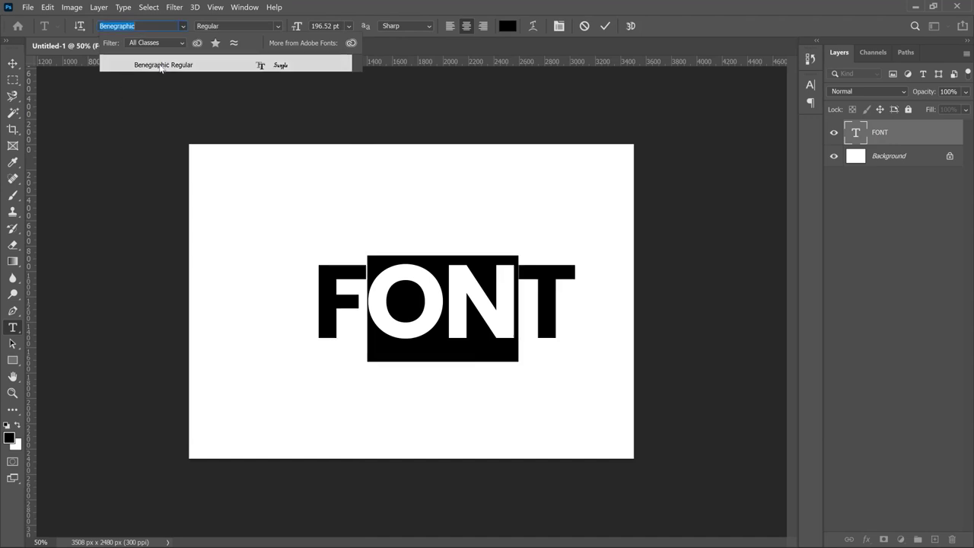
click(160, 67)
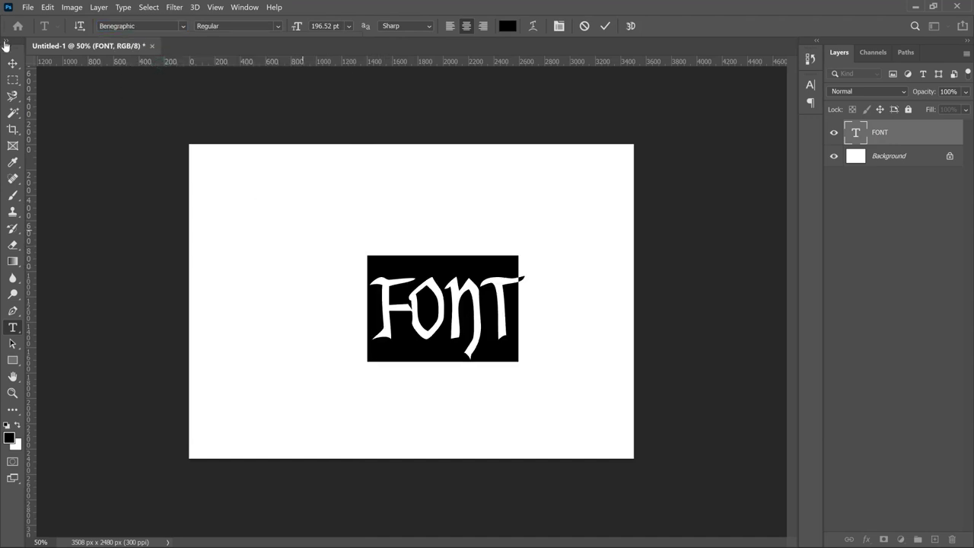
click(12, 63)
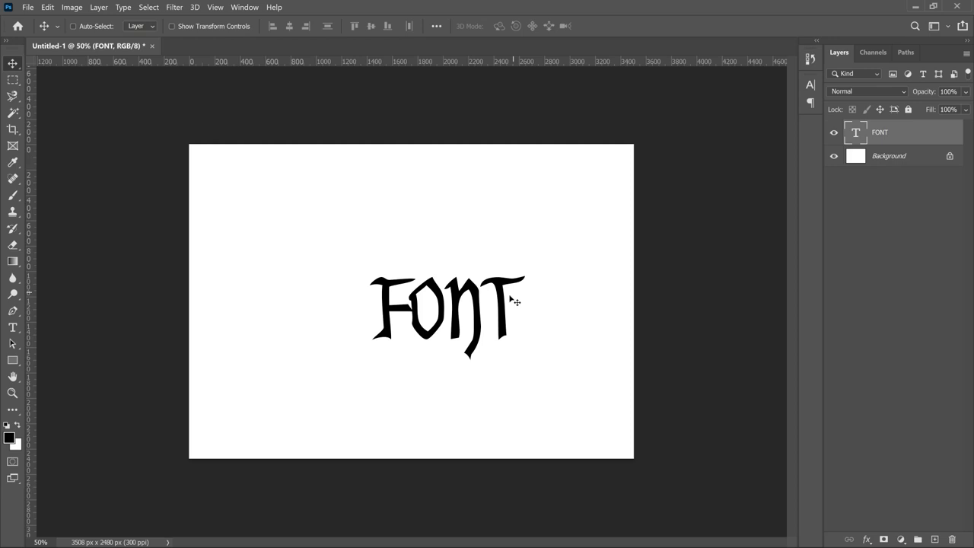
Return to the browser and narrow the 1001 Fonts calligraphy list with the elegant and wedding tags, browsing the listed fonts
key(alt+Tab)
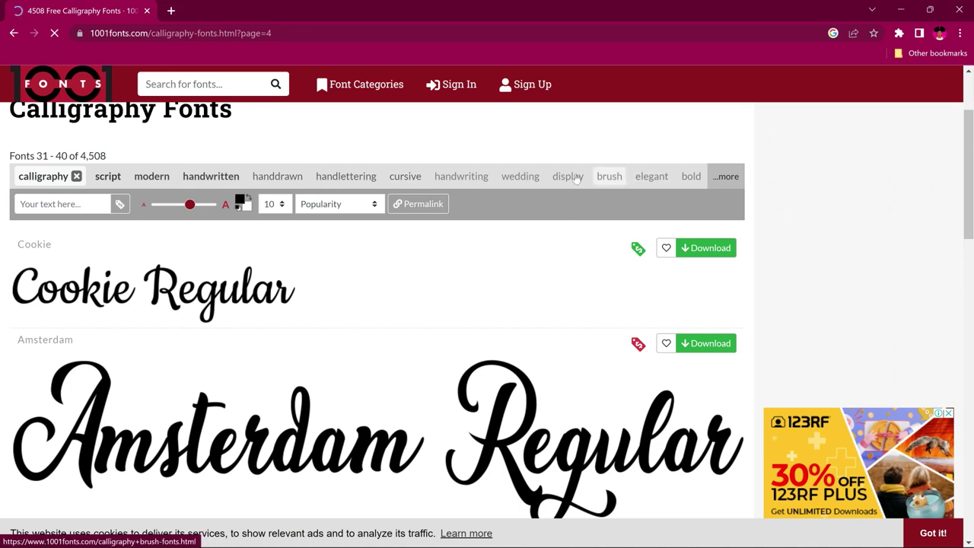
click(645, 181)
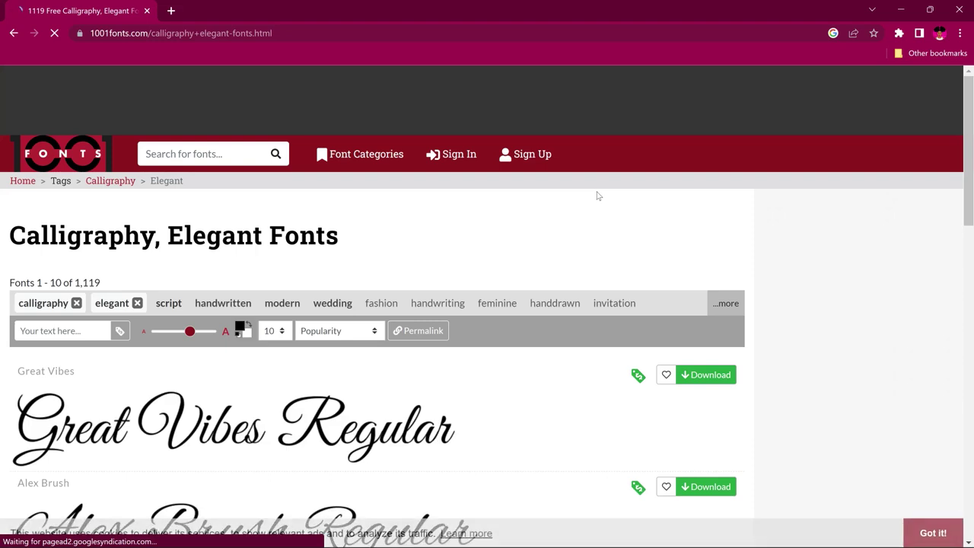
scroll(604, 210, down, 2)
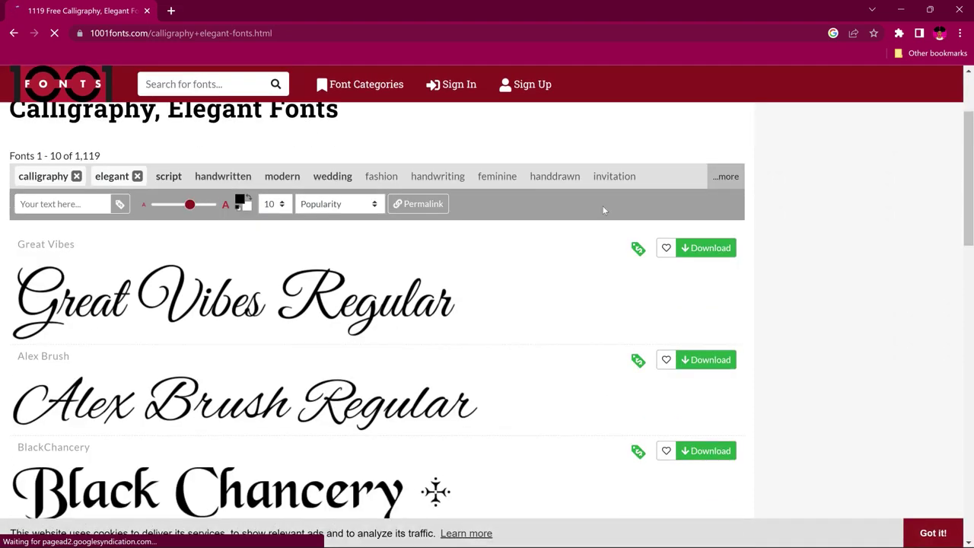
click(332, 185)
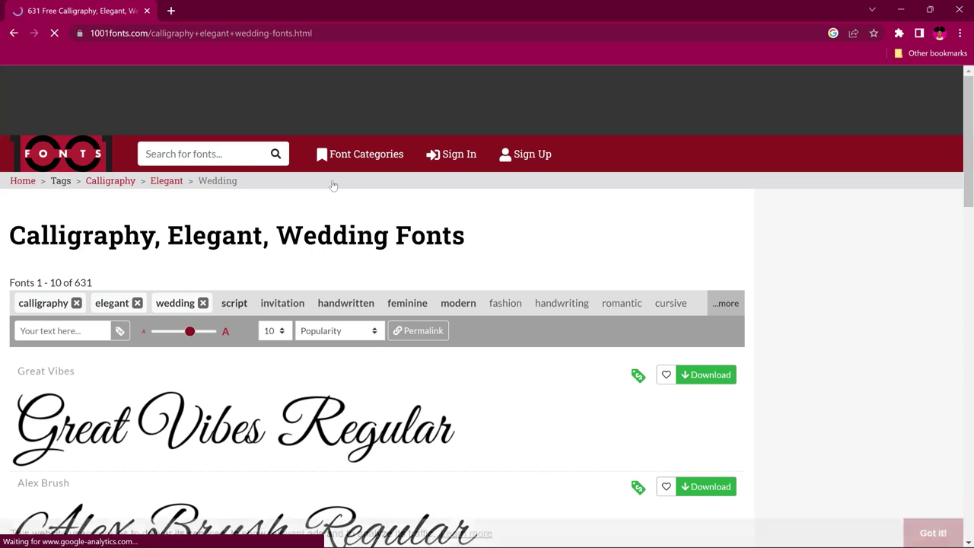
scroll(364, 320, down, 4)
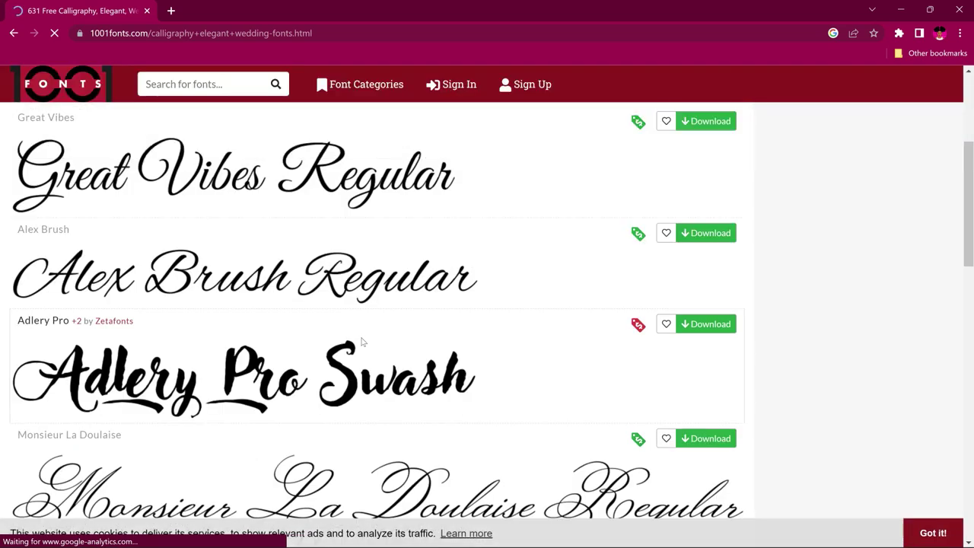
scroll(363, 343, up, 3)
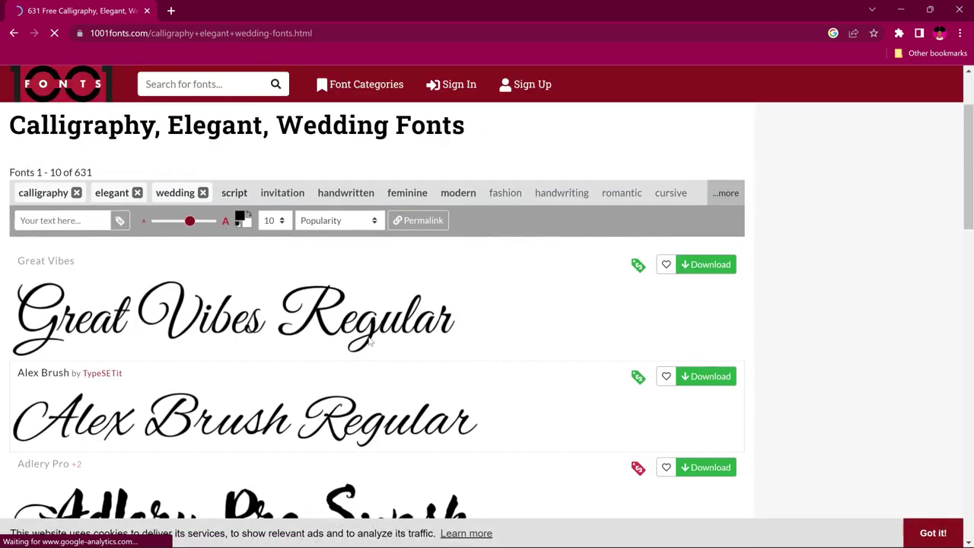